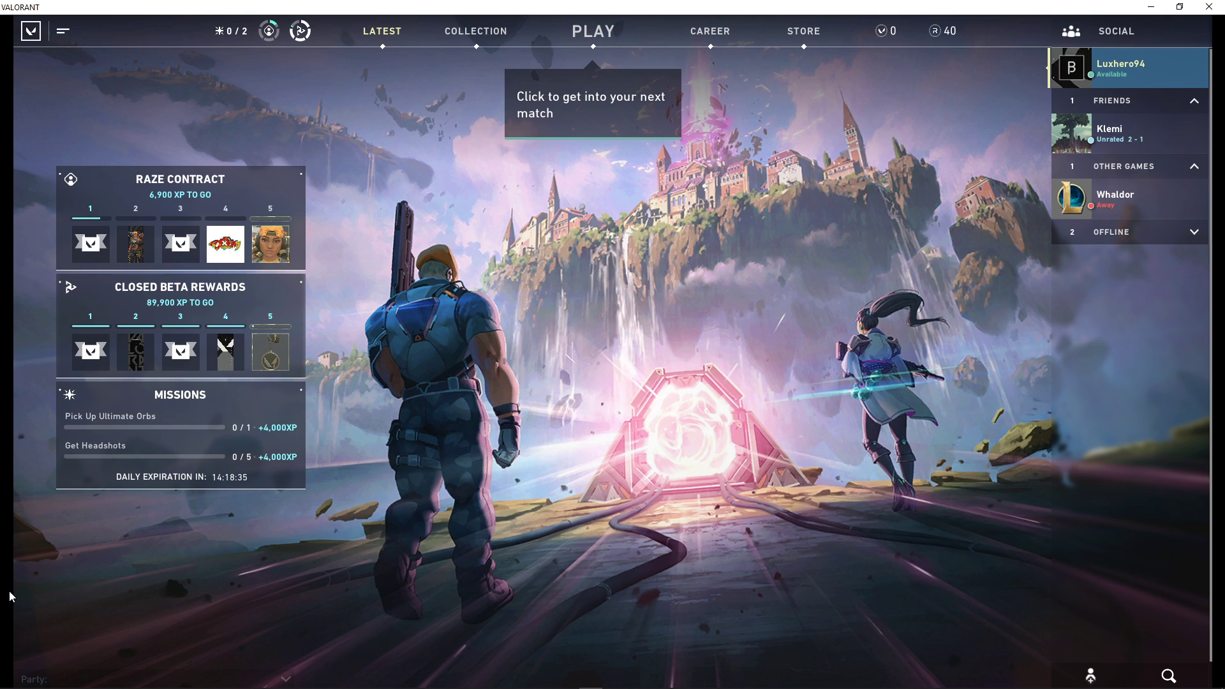
Open VALORANT's Video settings and review the resolution and display mode, keeping Custom and Windowed
left_click(23, 35)
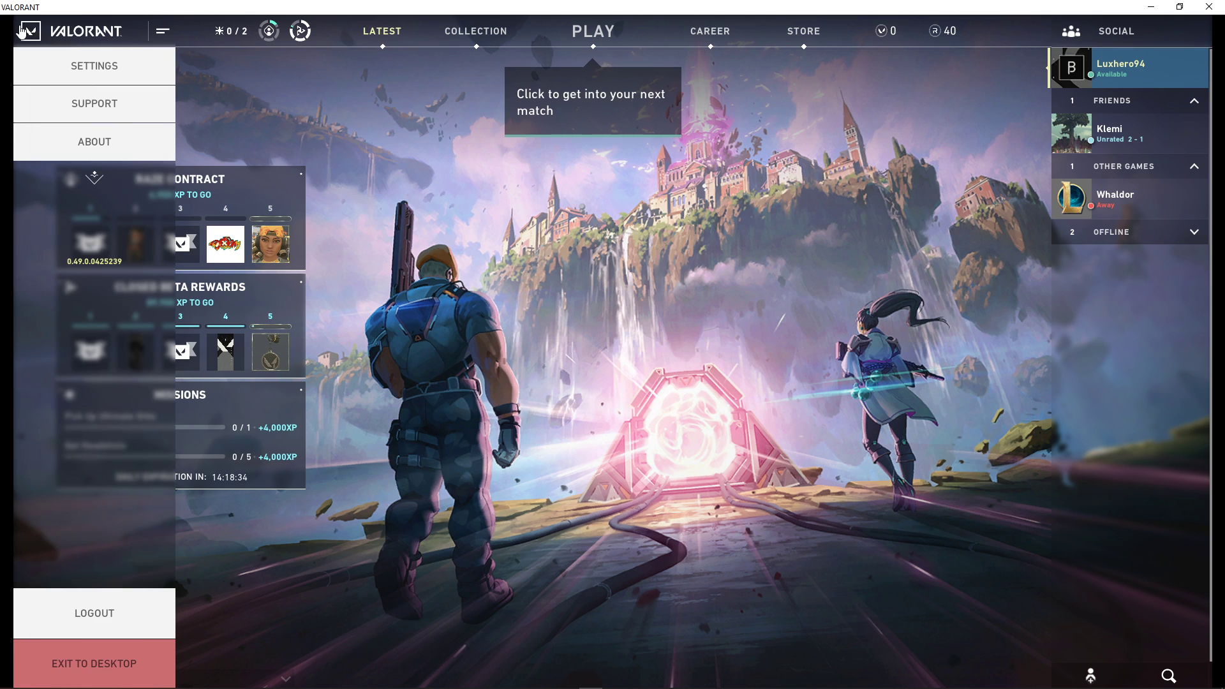
left_click(45, 67)
left_click(678, 34)
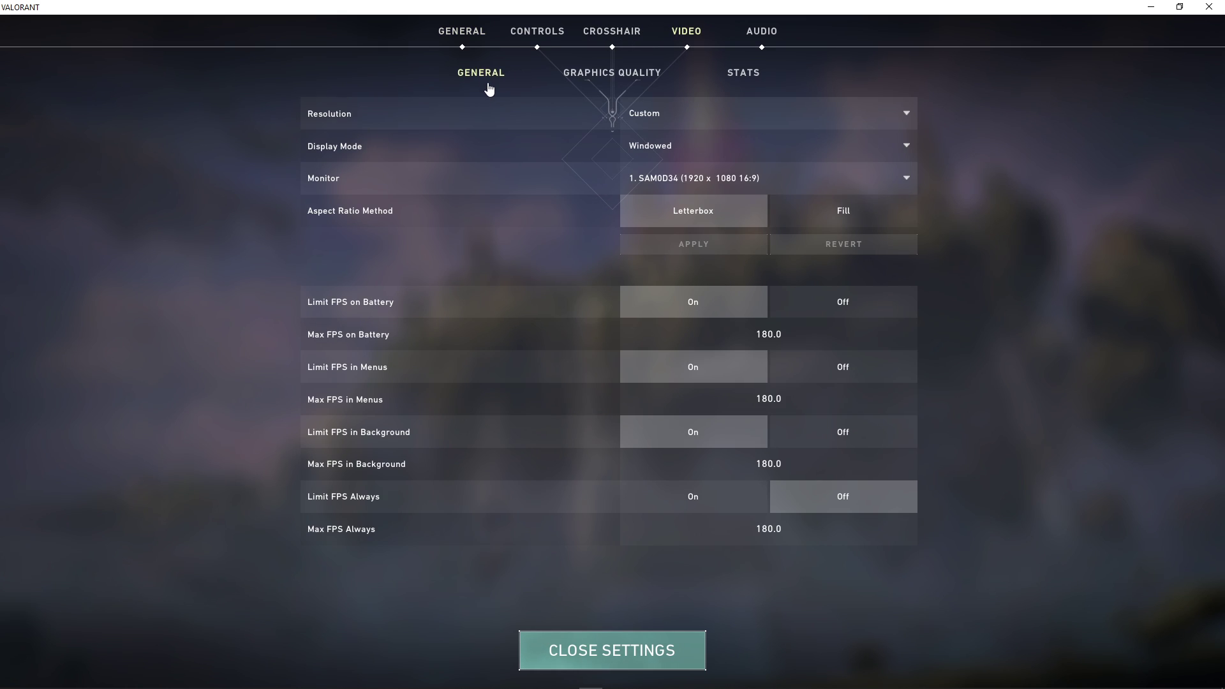
left_click(633, 114)
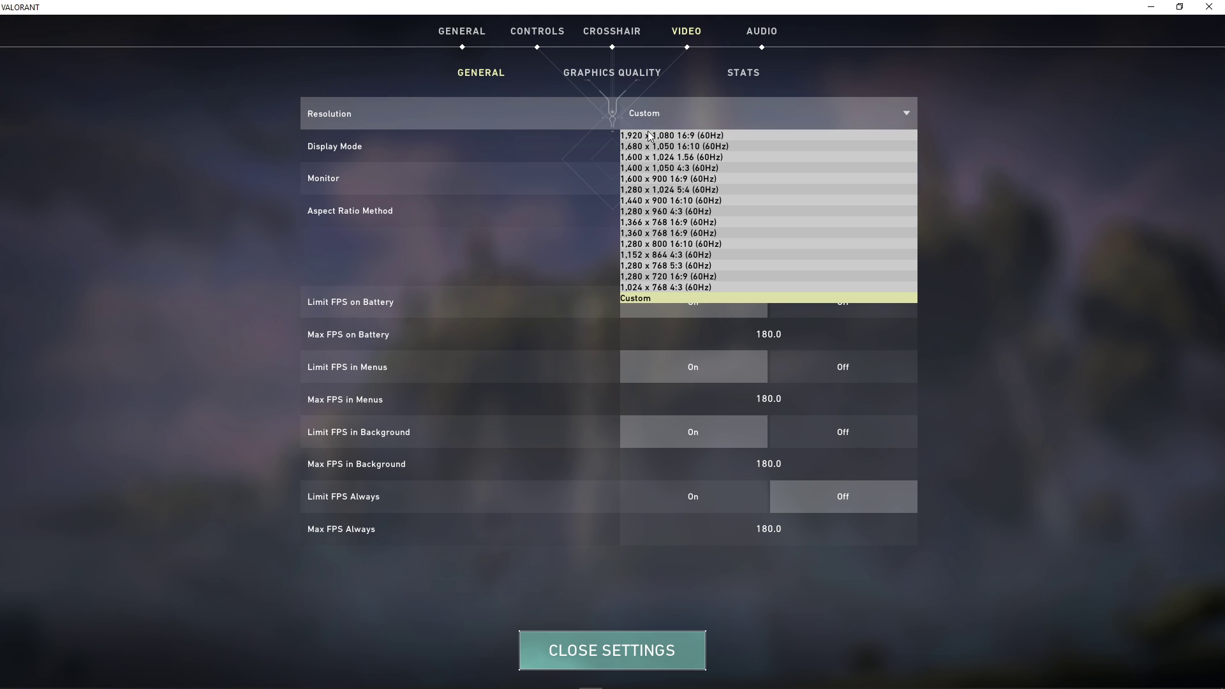
left_click(290, 107)
left_click(662, 153)
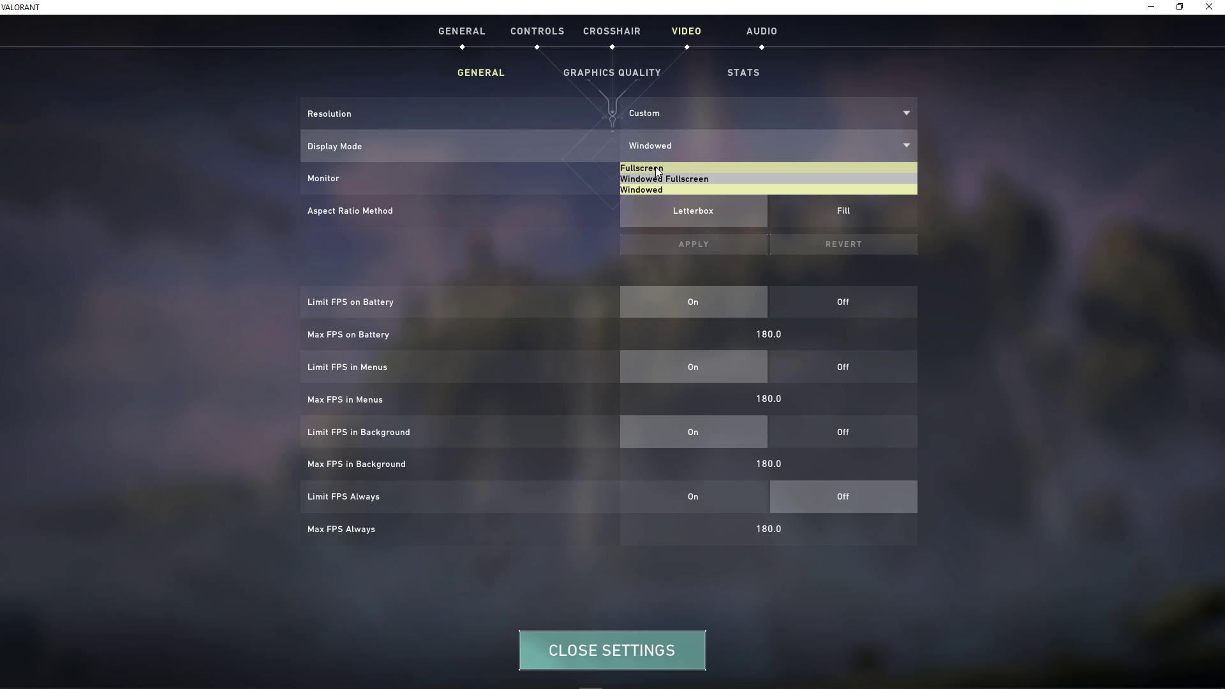
left_click(1046, 162)
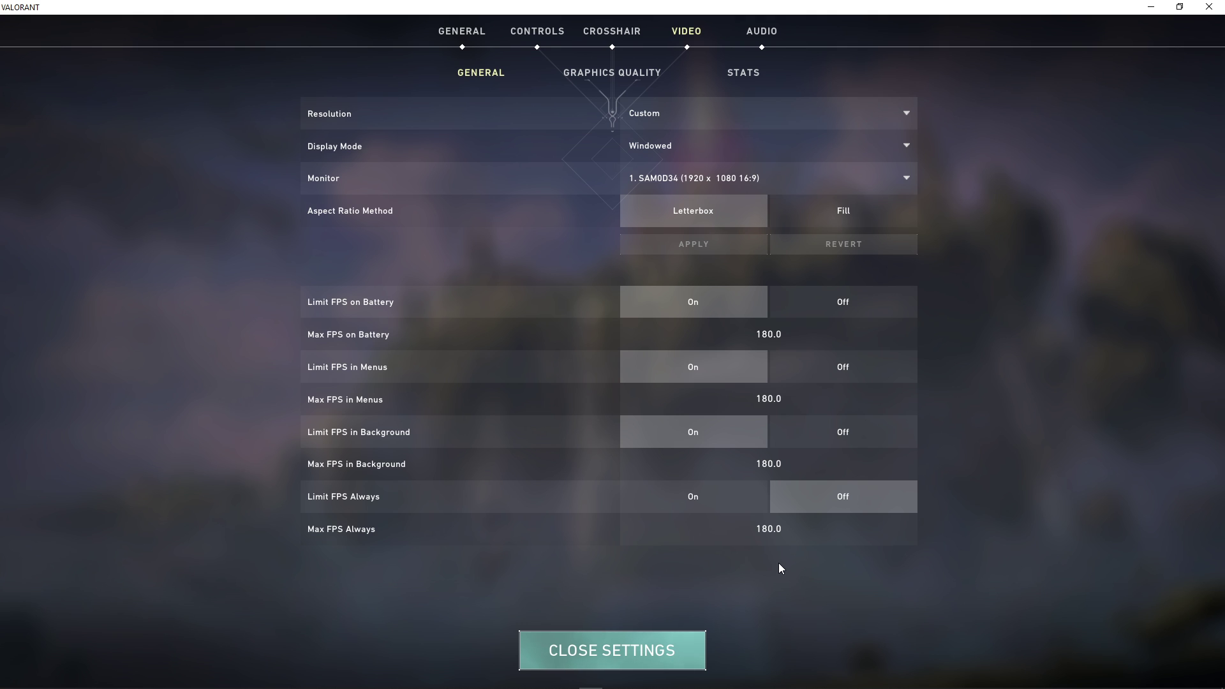
Check Anisotropic Filtering under Graphics Quality, leaving it at 1x
left_click(601, 71)
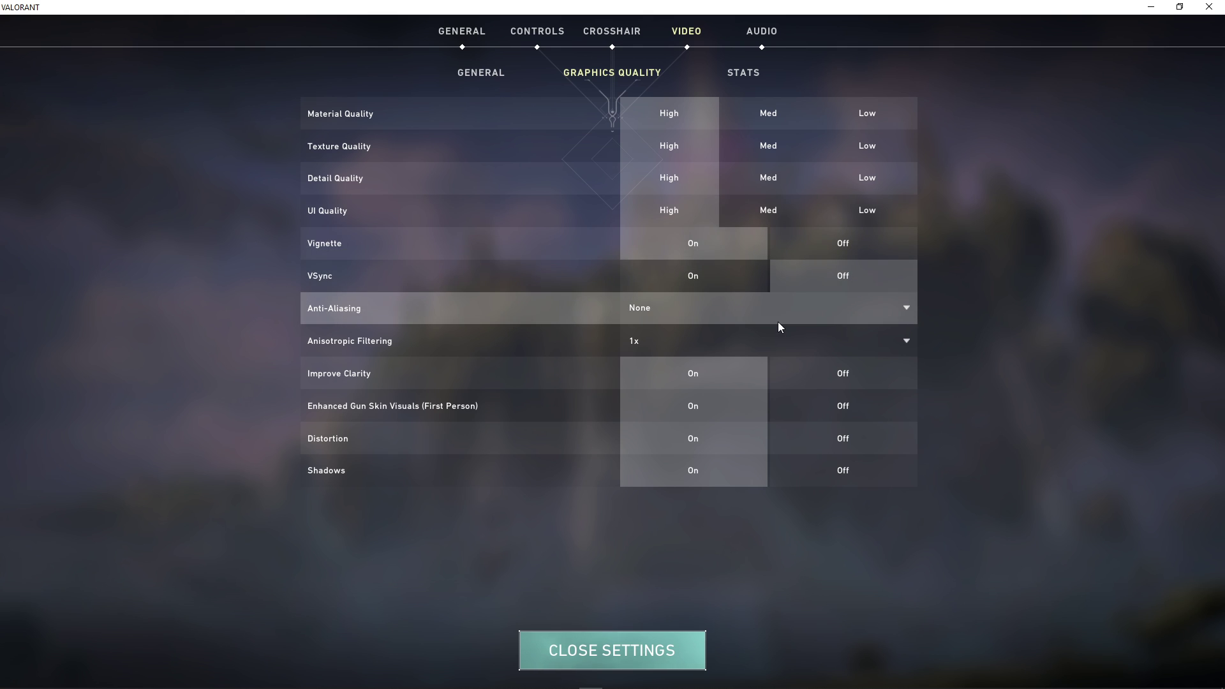
left_click(641, 340)
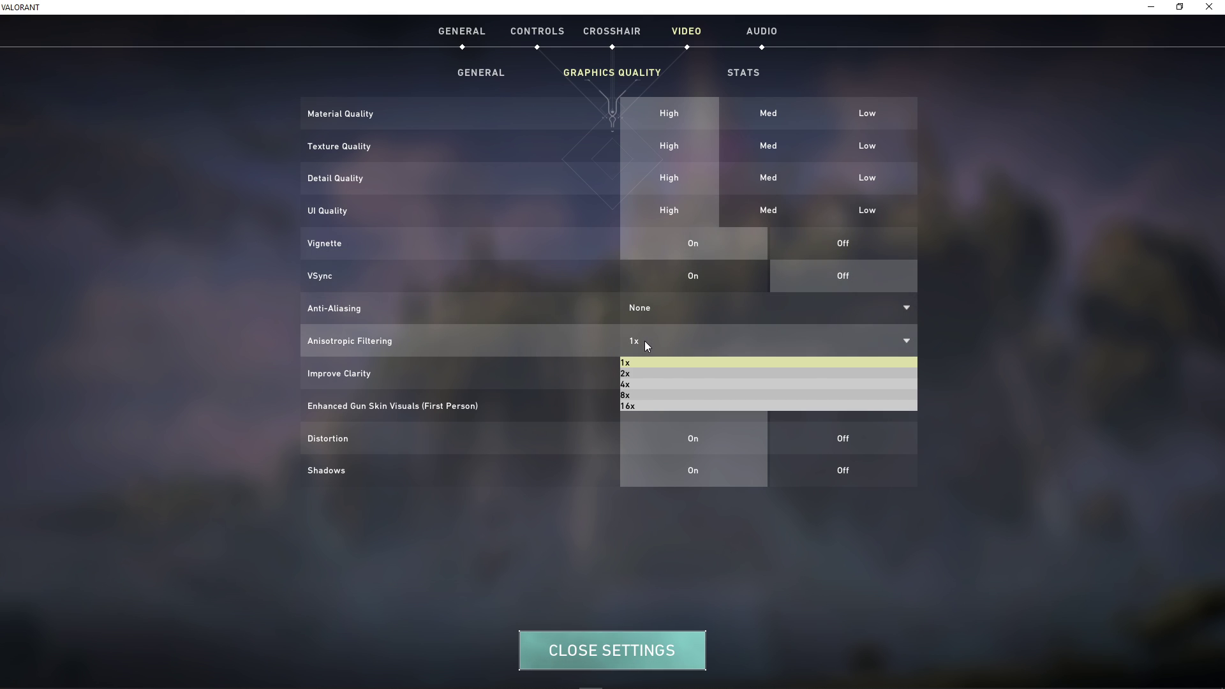
left_click(644, 340)
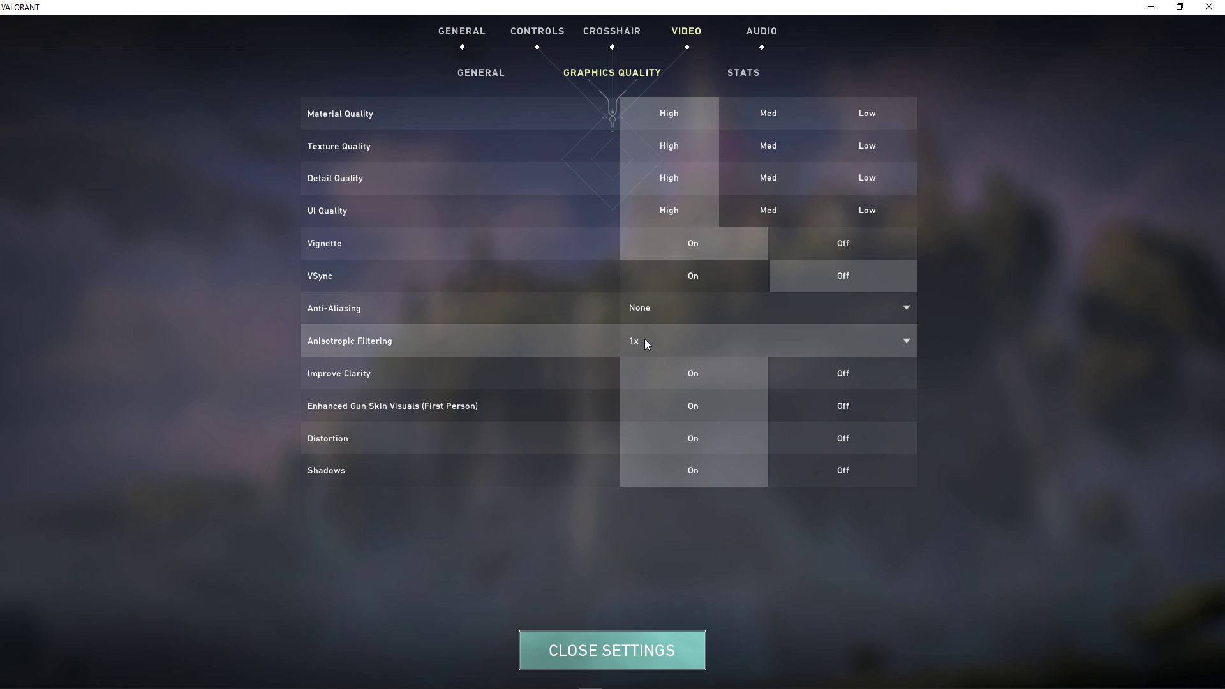
Set the CPU Frame Time stat to Text Only and close the settings
left_click(744, 74)
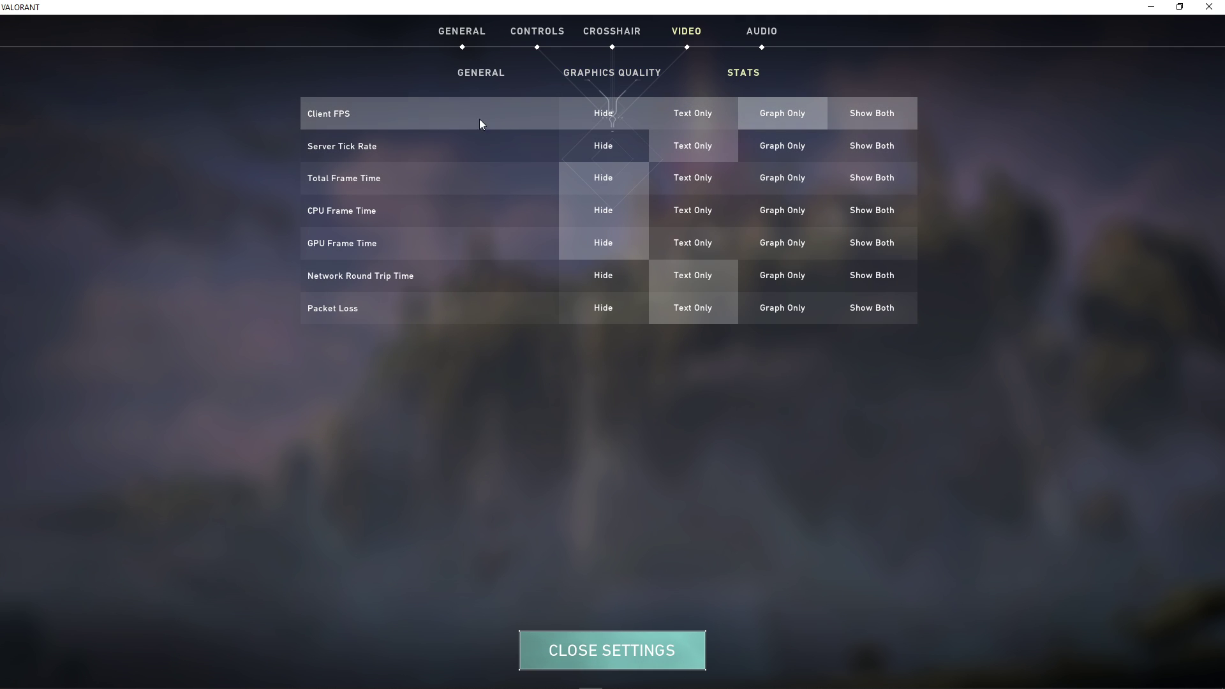
left_click(675, 215)
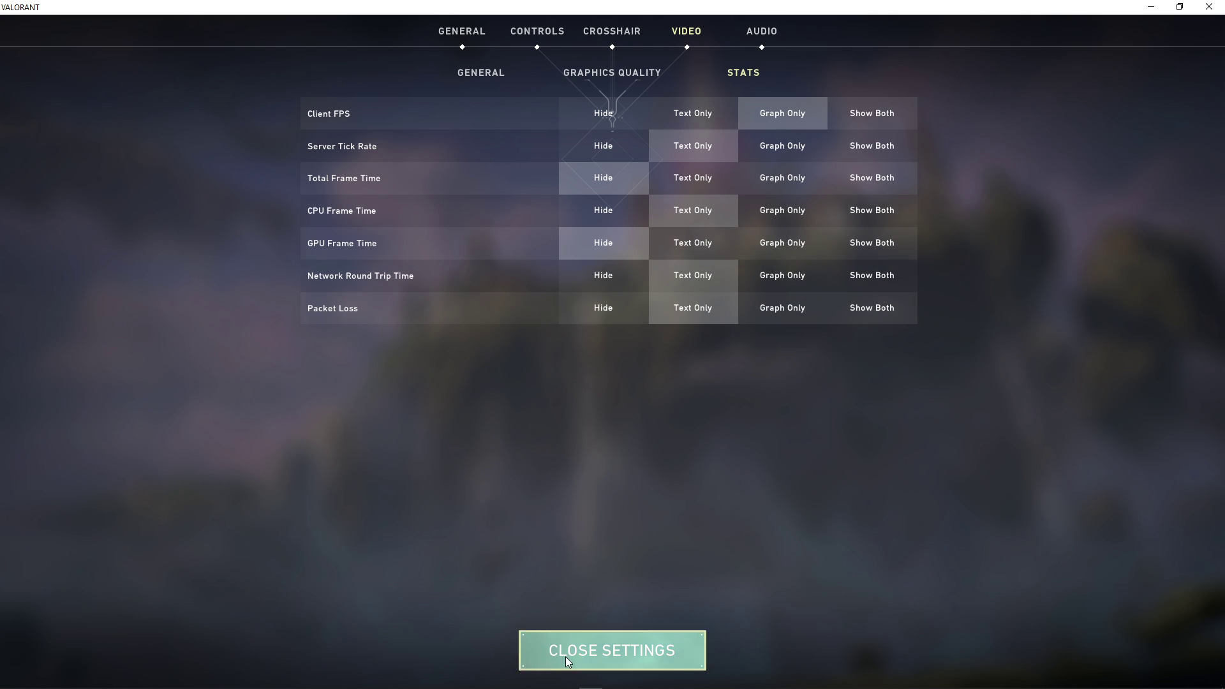
left_click(565, 656)
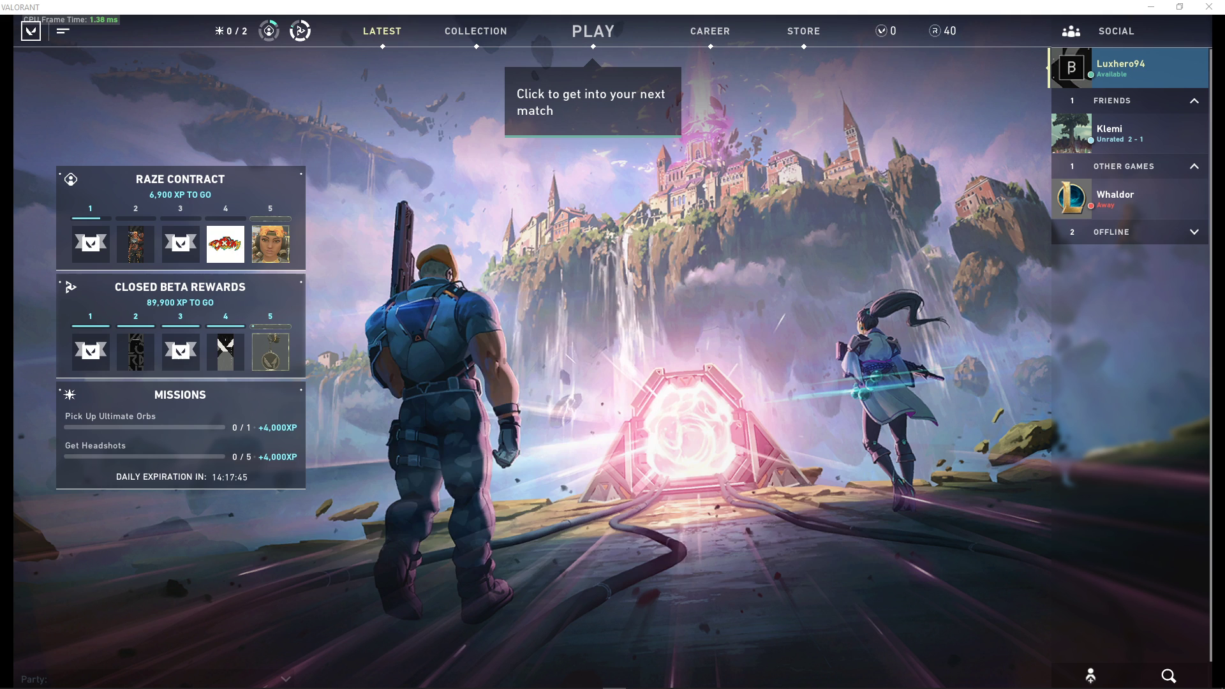
Open Task Manager over the game and locate VALORANT's executable in the Details list
key("ctrl+shift+Escape")
left_click_drag(375, 147, 388, 140)
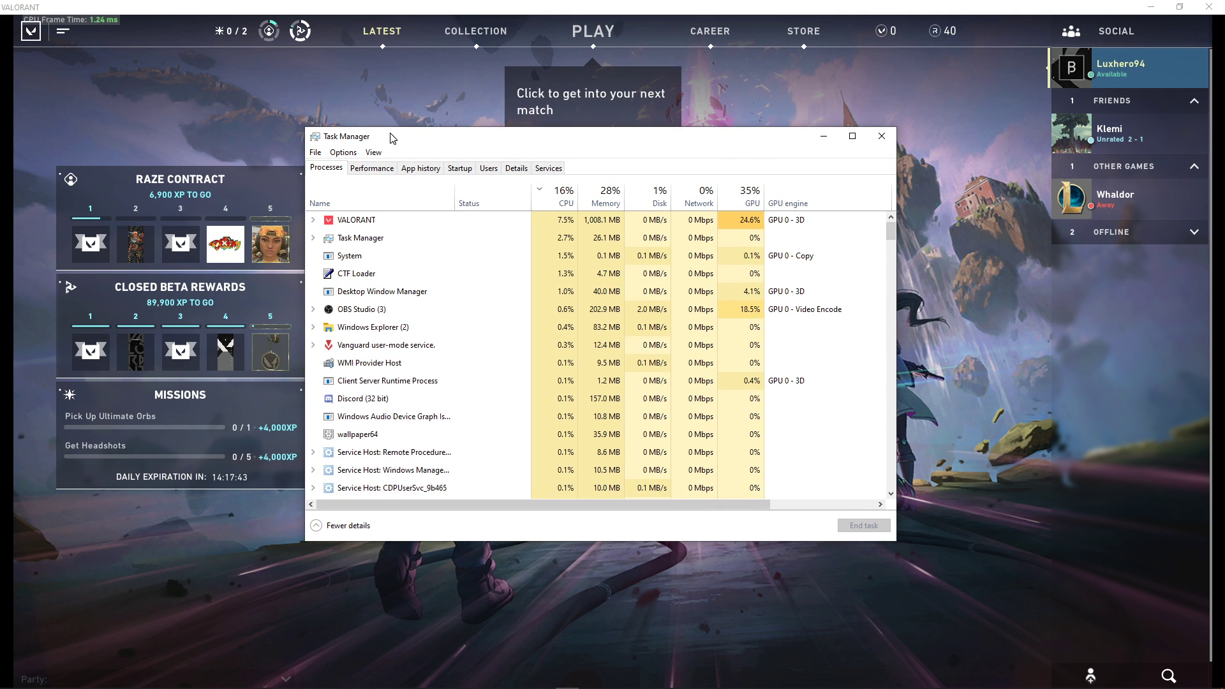
right_click(356, 220)
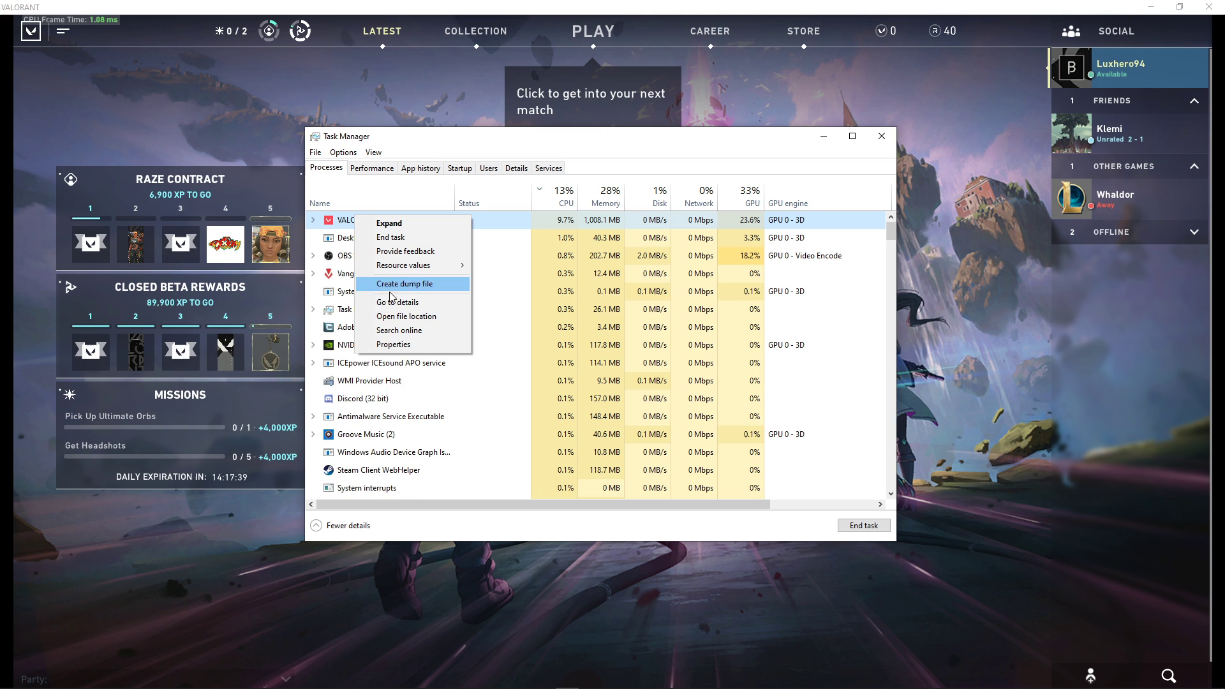
left_click(439, 303)
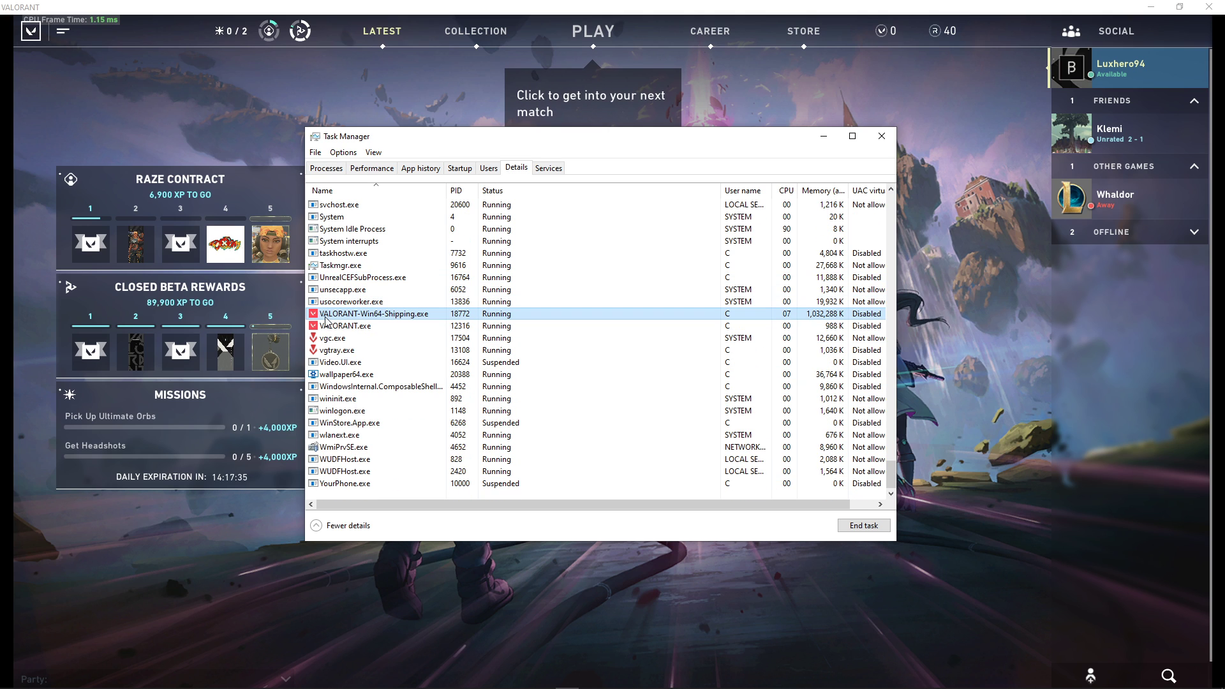
Set VALORANT-Win64-Shipping.exe priority to High, verify it, and close Task Manager
right_click(429, 321)
left_click(427, 315)
right_click(427, 315)
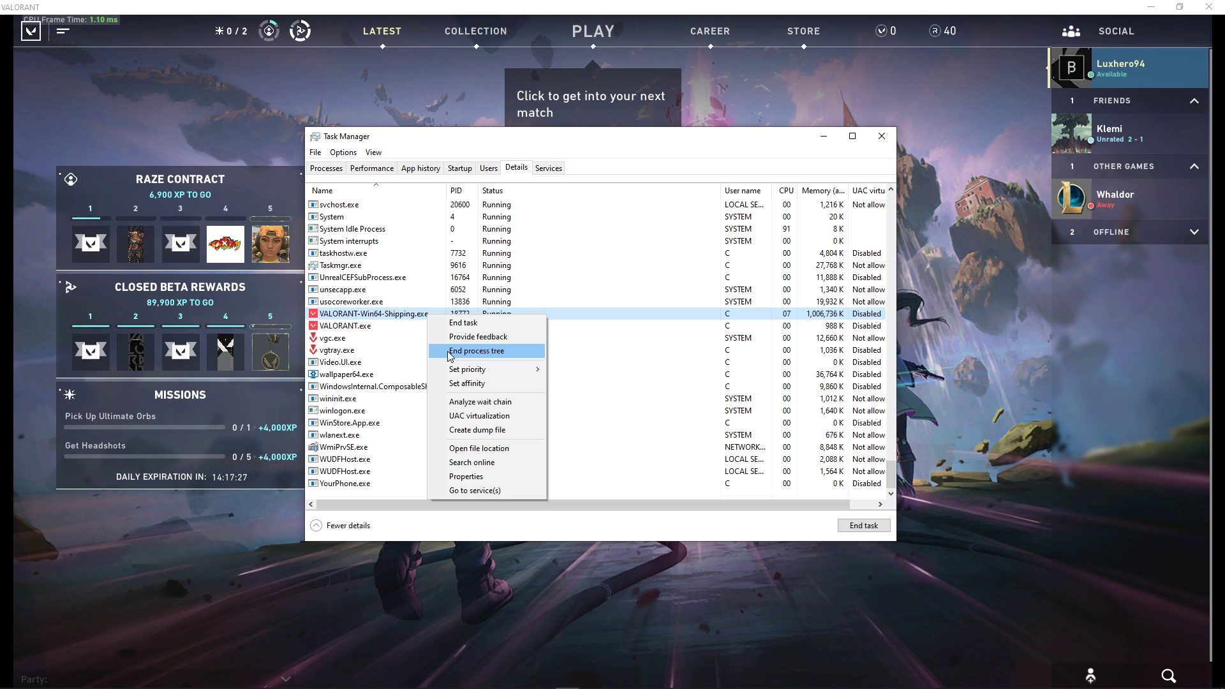
mouse_move(476, 369)
left_click(576, 385)
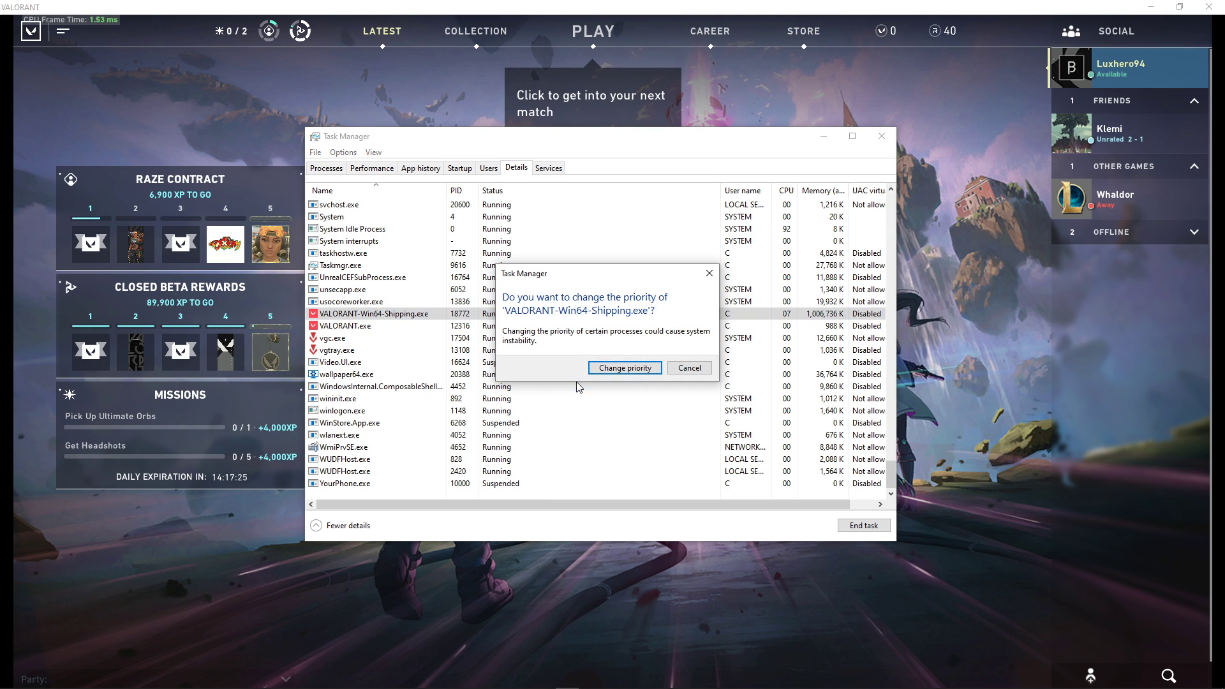
left_click(606, 369)
right_click(405, 315)
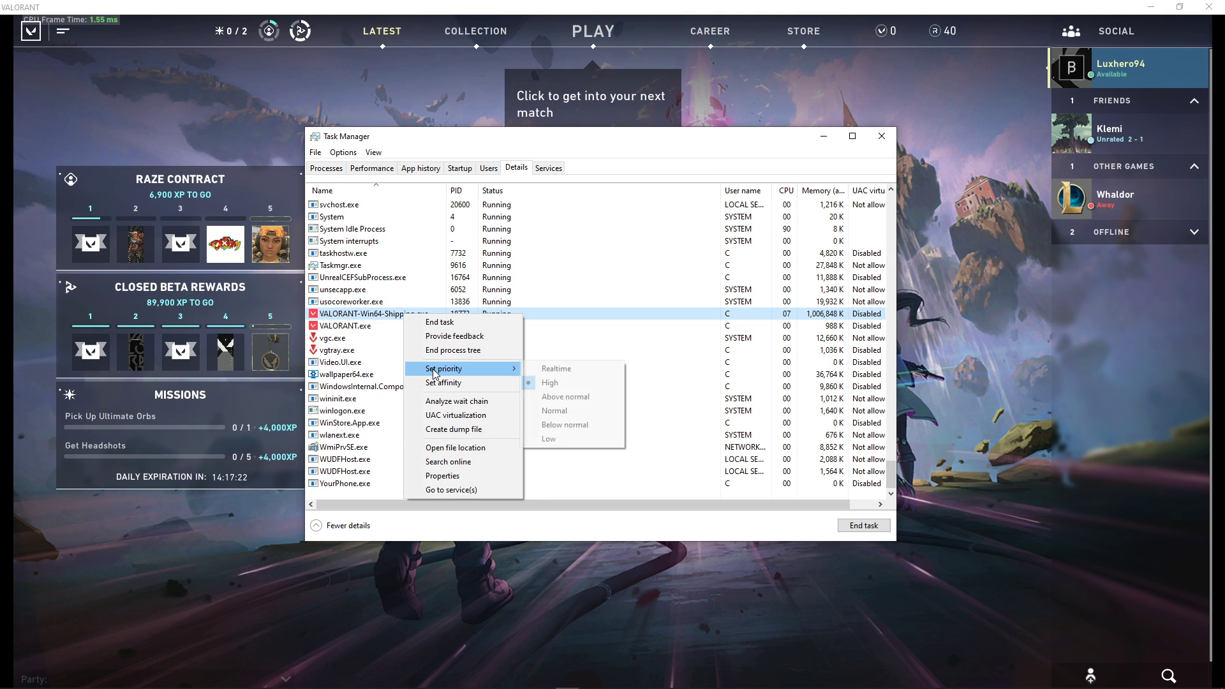
left_click(398, 324)
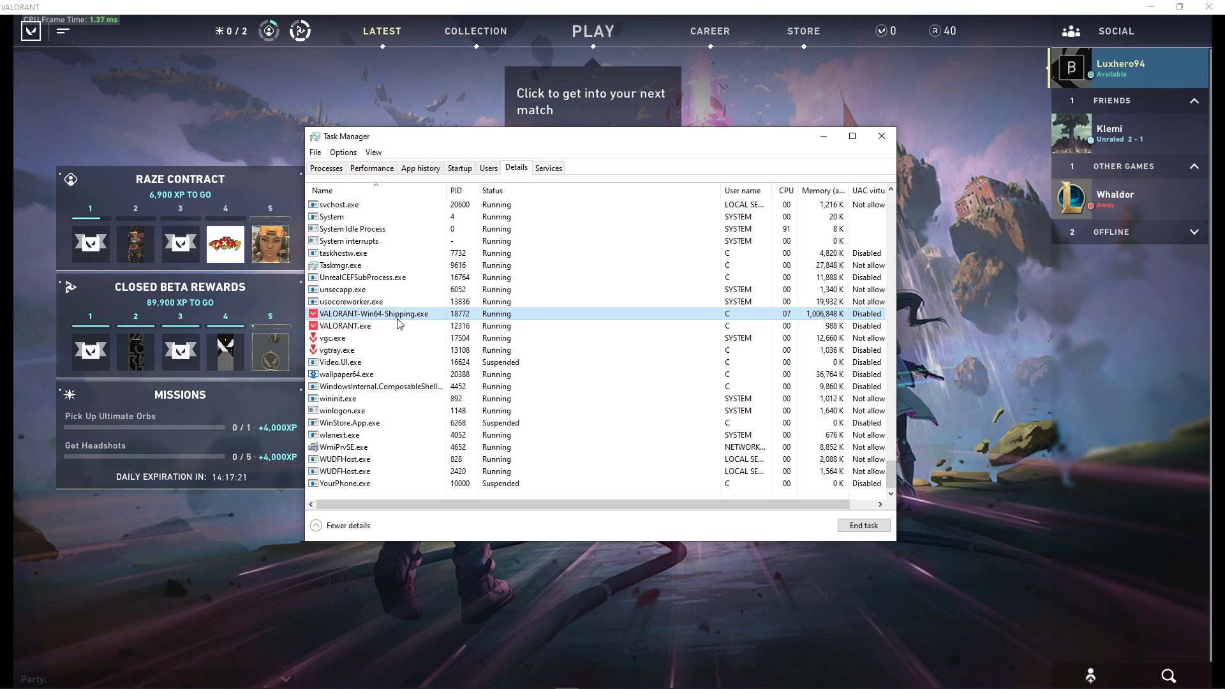
left_click(886, 138)
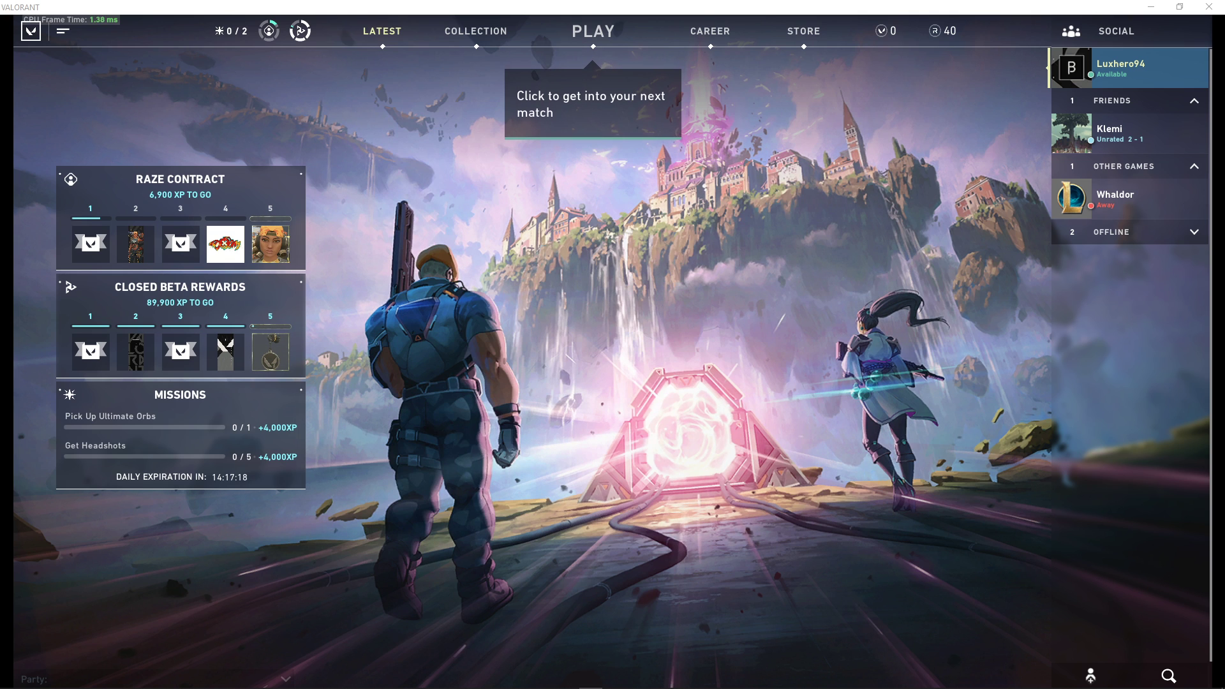
Reopen Task Manager and end the Discord (32 bit) background process
key("ctrl+shift+Escape")
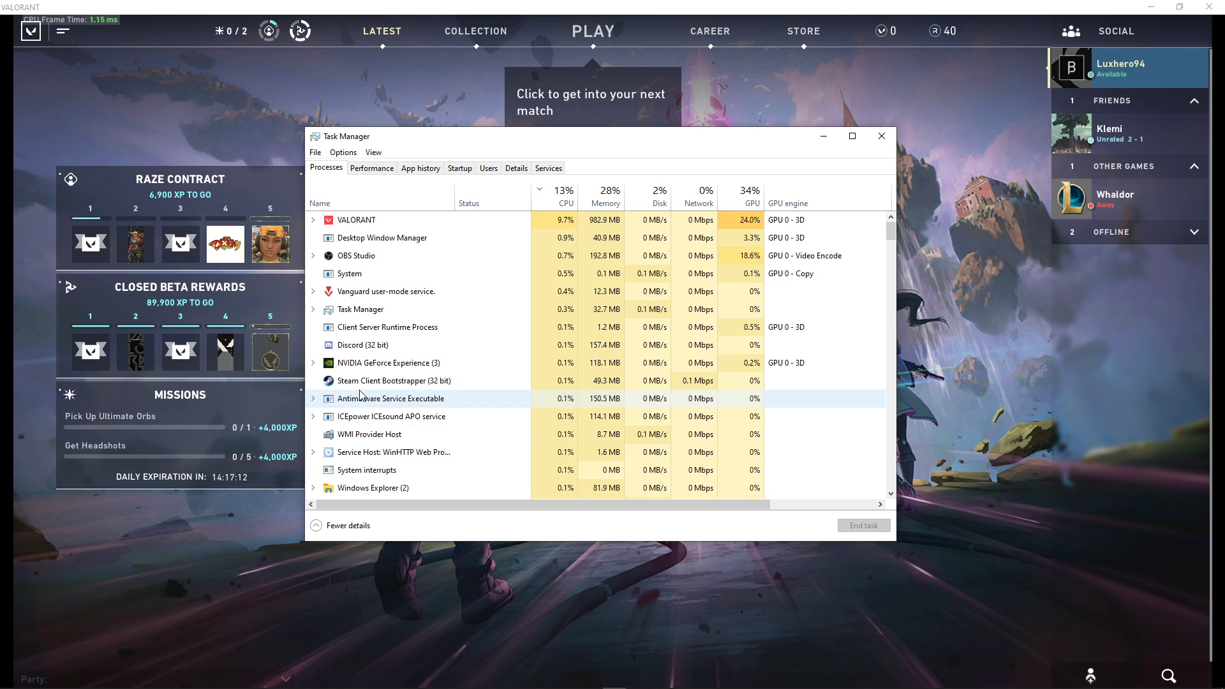
left_click(364, 380)
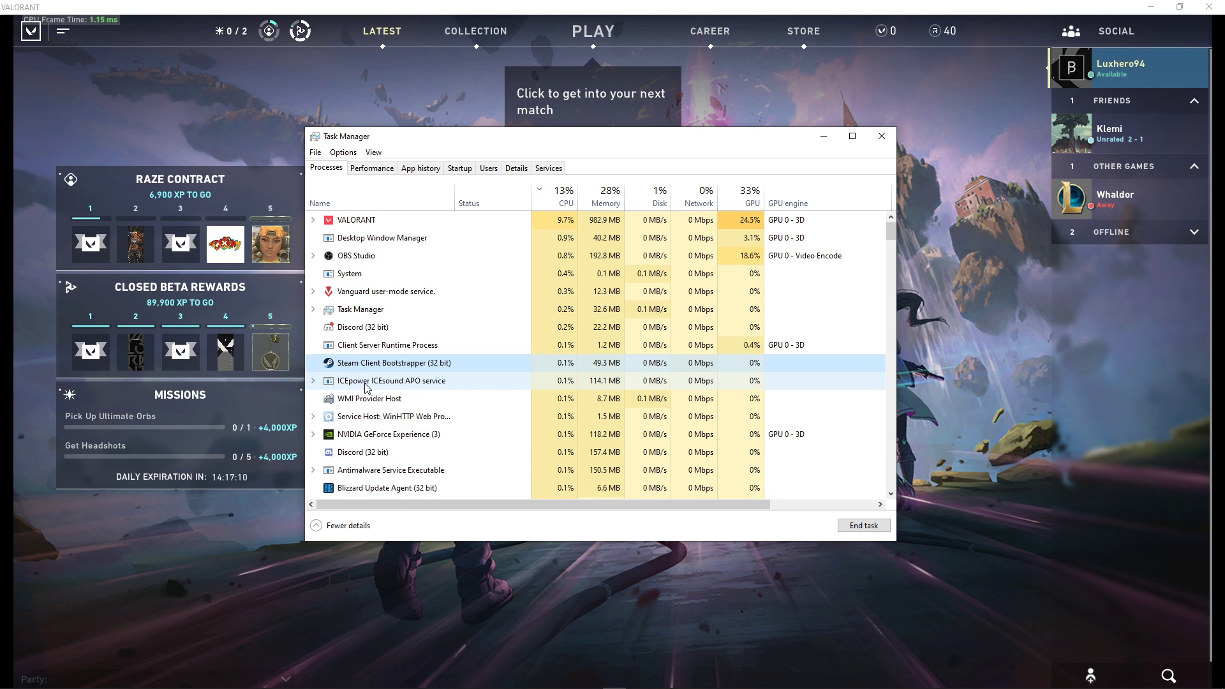
left_click(370, 331)
right_click(370, 336)
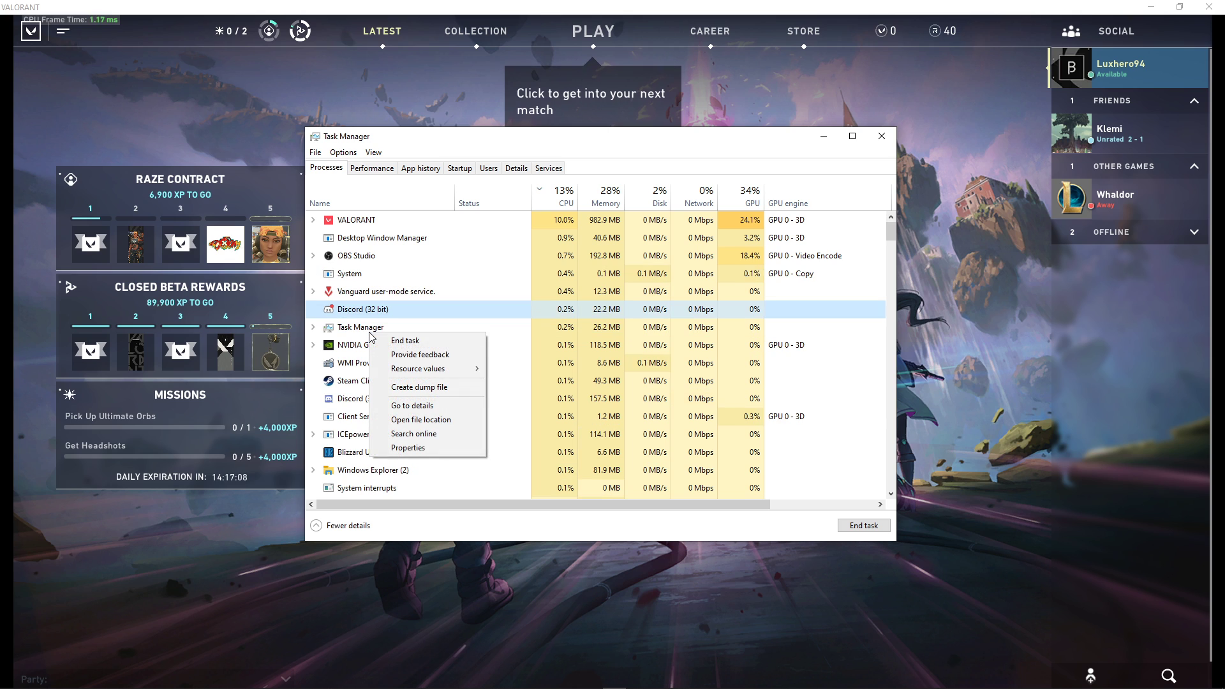
left_click(382, 343)
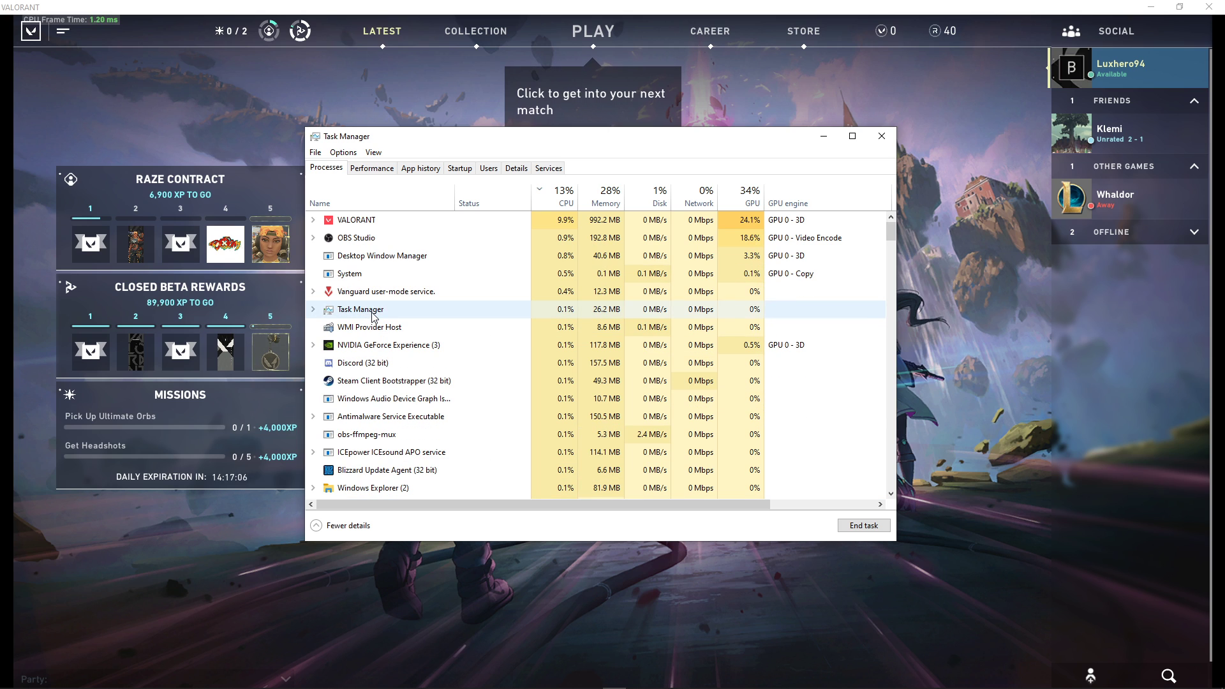
Inspect another Discord process and the actions for Blizzard Update Agent and Steam Client Bootstrapper
left_click(371, 315)
scroll(371, 332, "down", 3)
left_click(369, 356)
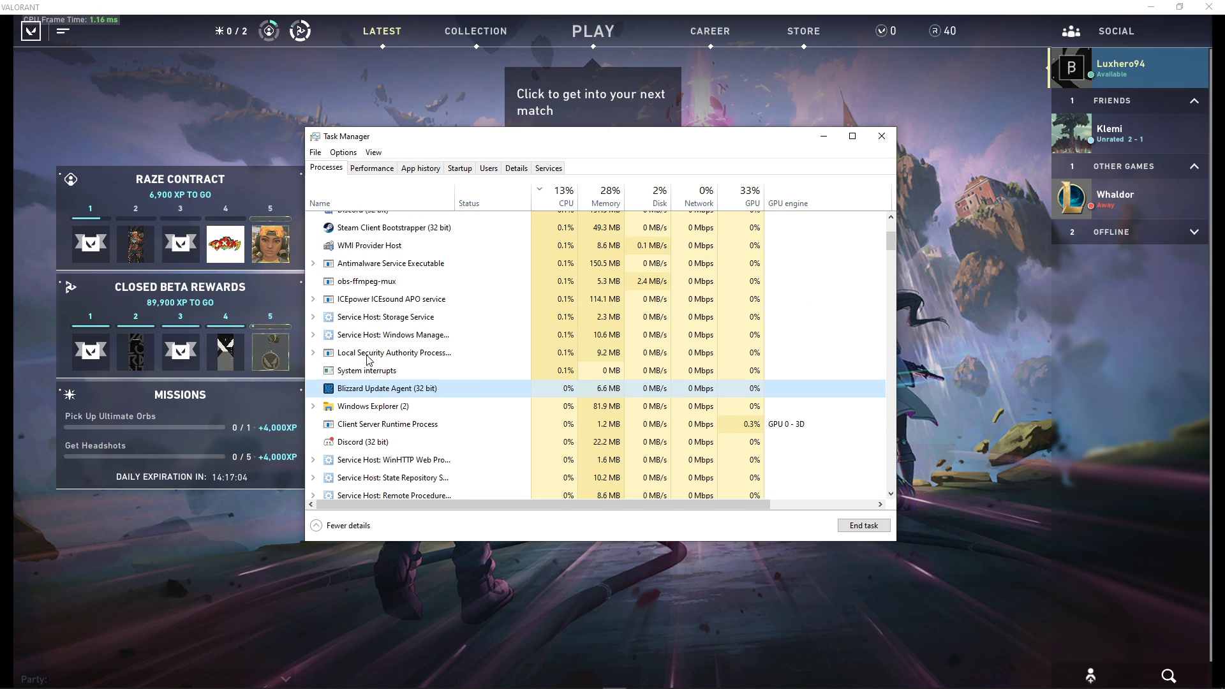
right_click(368, 356)
right_click(348, 353)
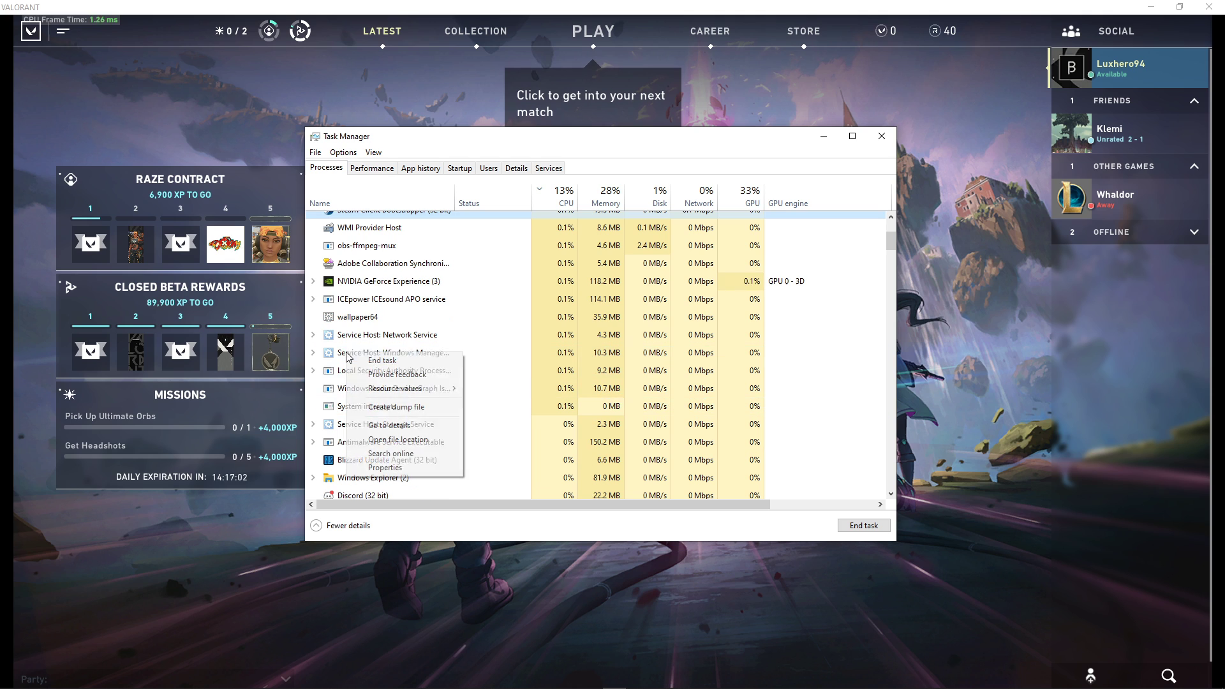
Disable Microsoft Teams as a startup app and close Task Manager
left_click(459, 168)
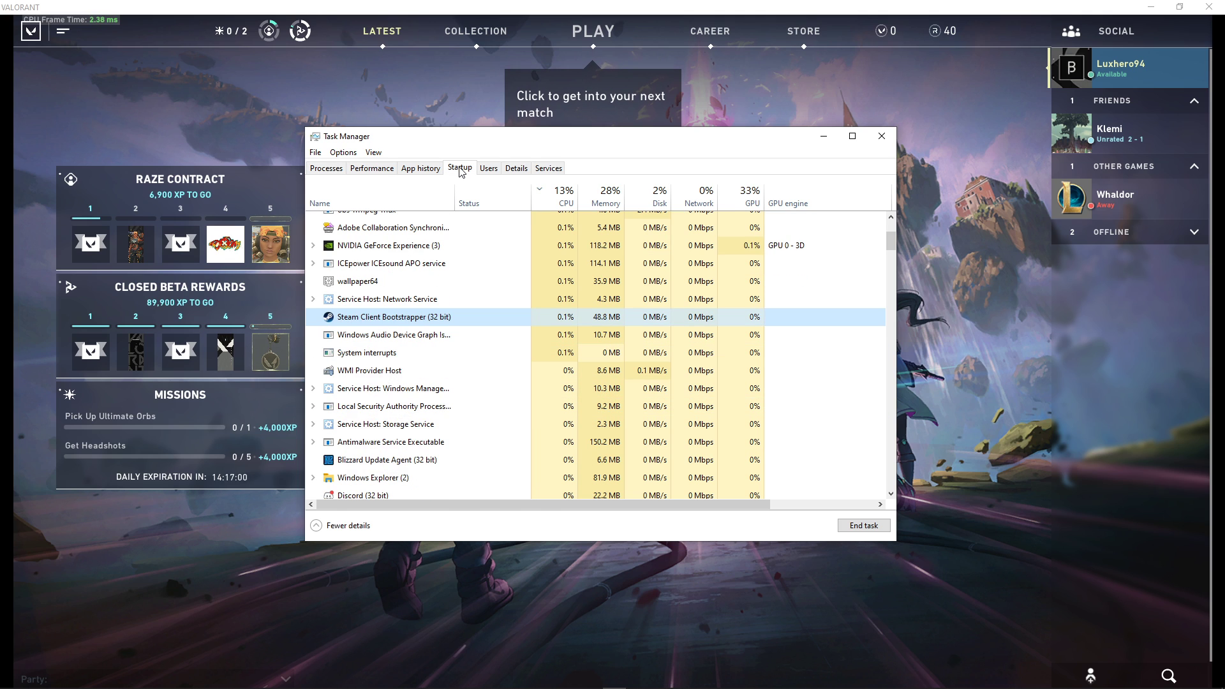
scroll(543, 411, "down", 3)
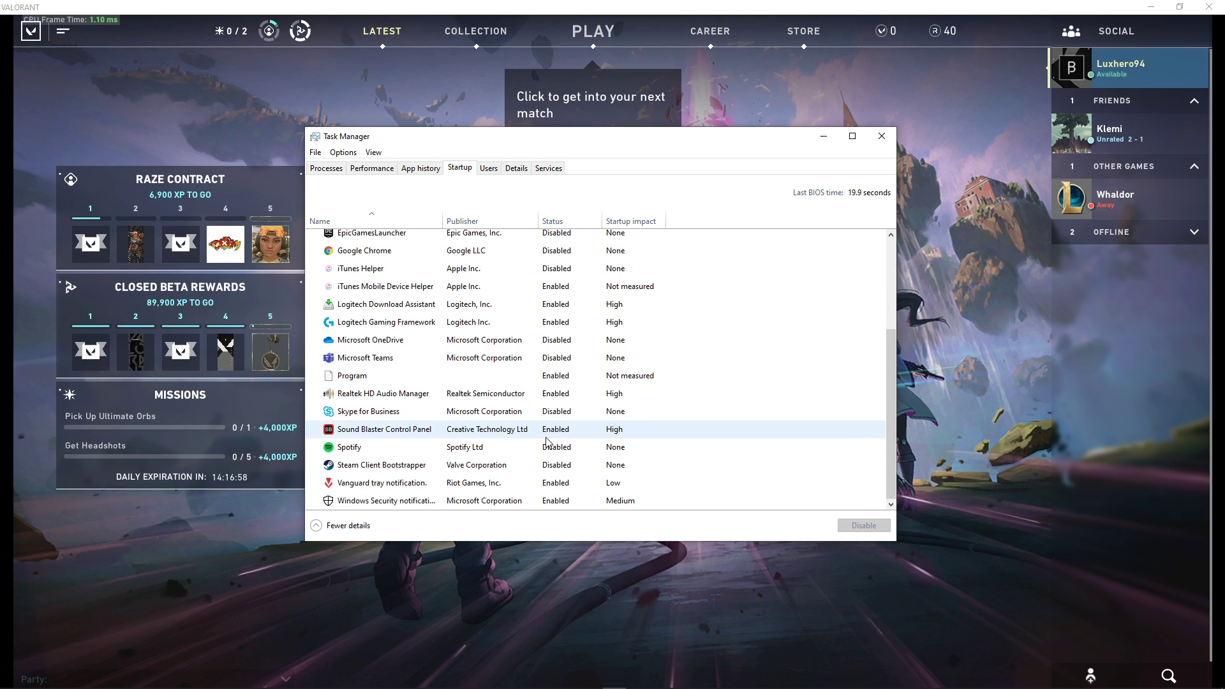
right_click(527, 358)
left_click(491, 517)
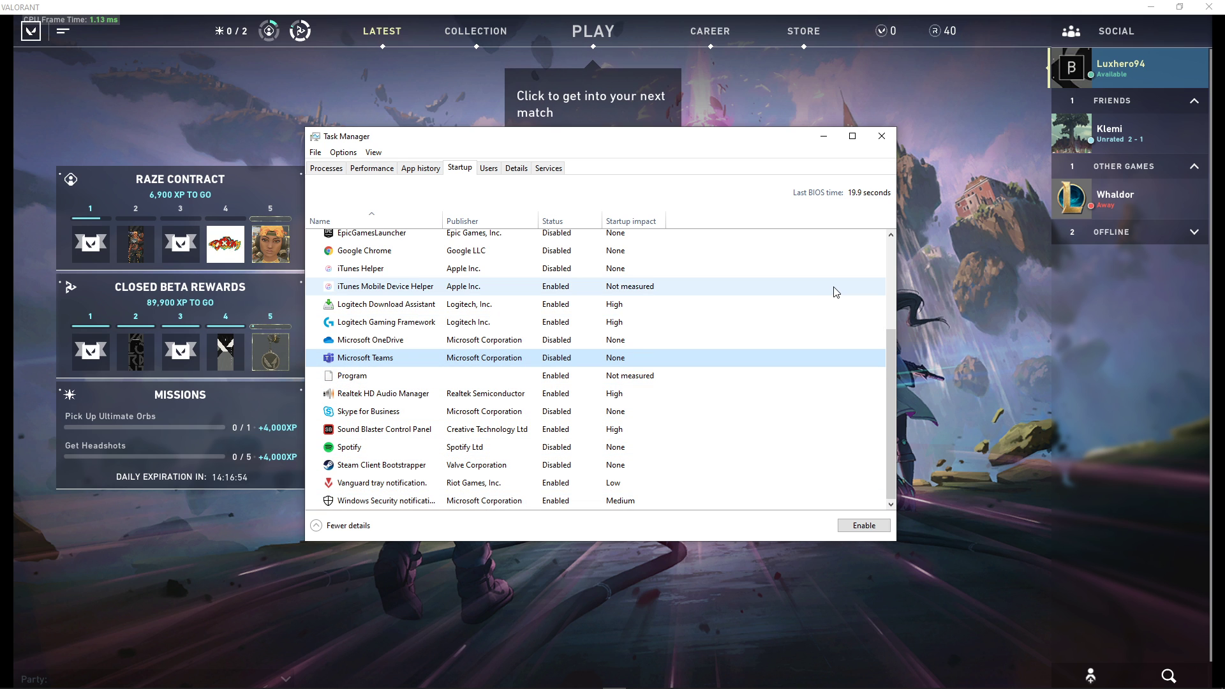
left_click(881, 136)
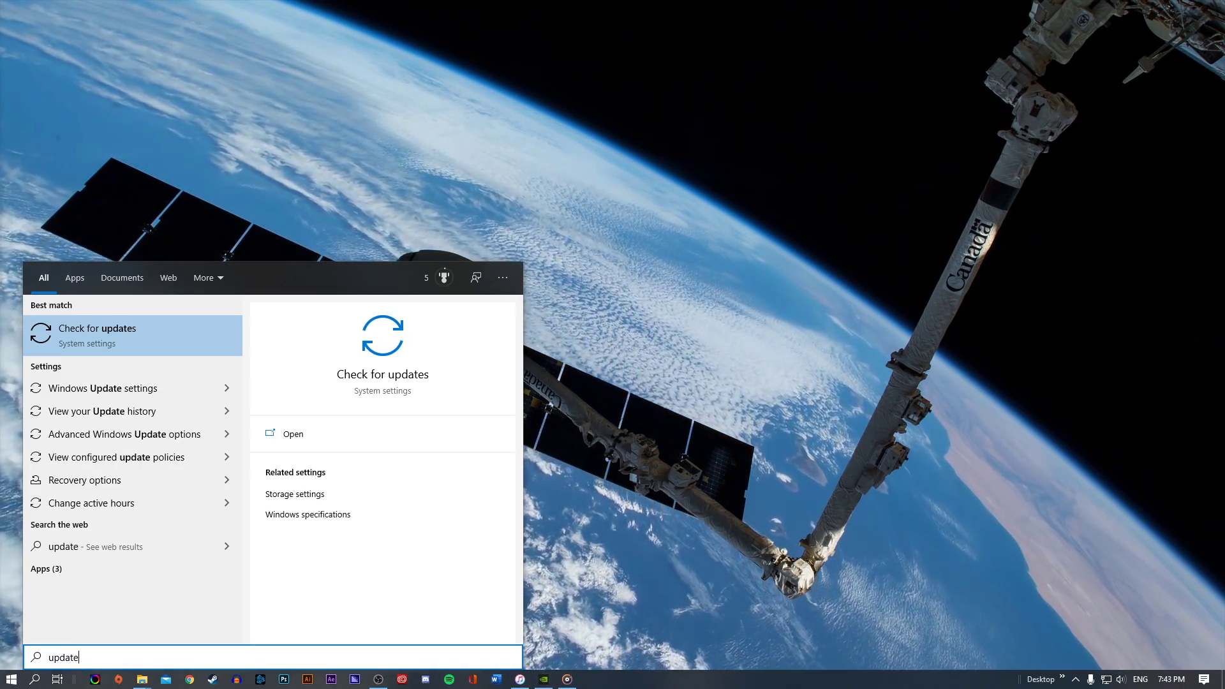
Open Windows Update from the 'update' search and confirm the PC is up to date
key("Return")
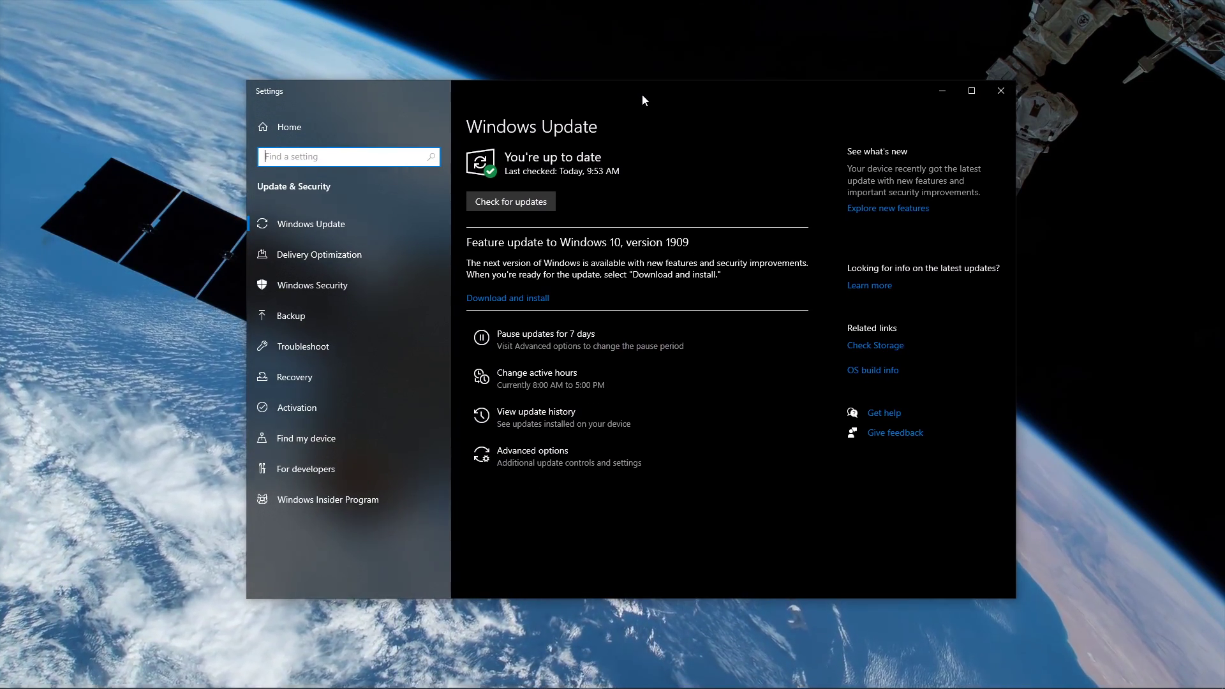
key("super")
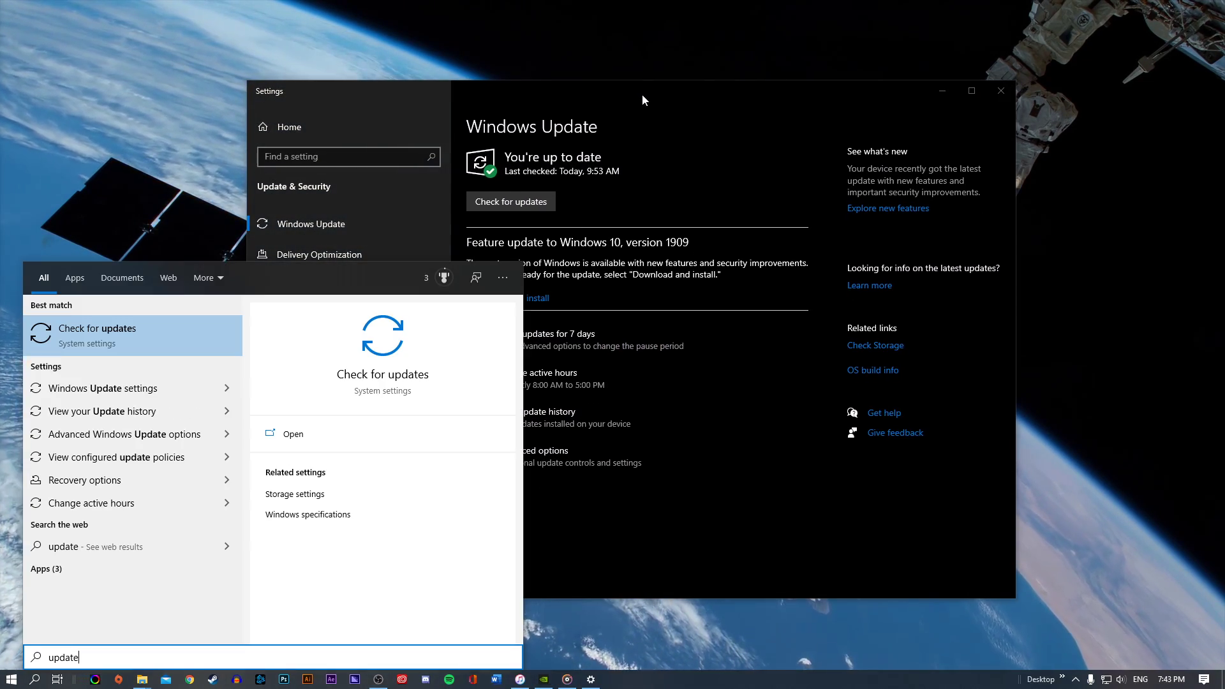
left_click(636, 92)
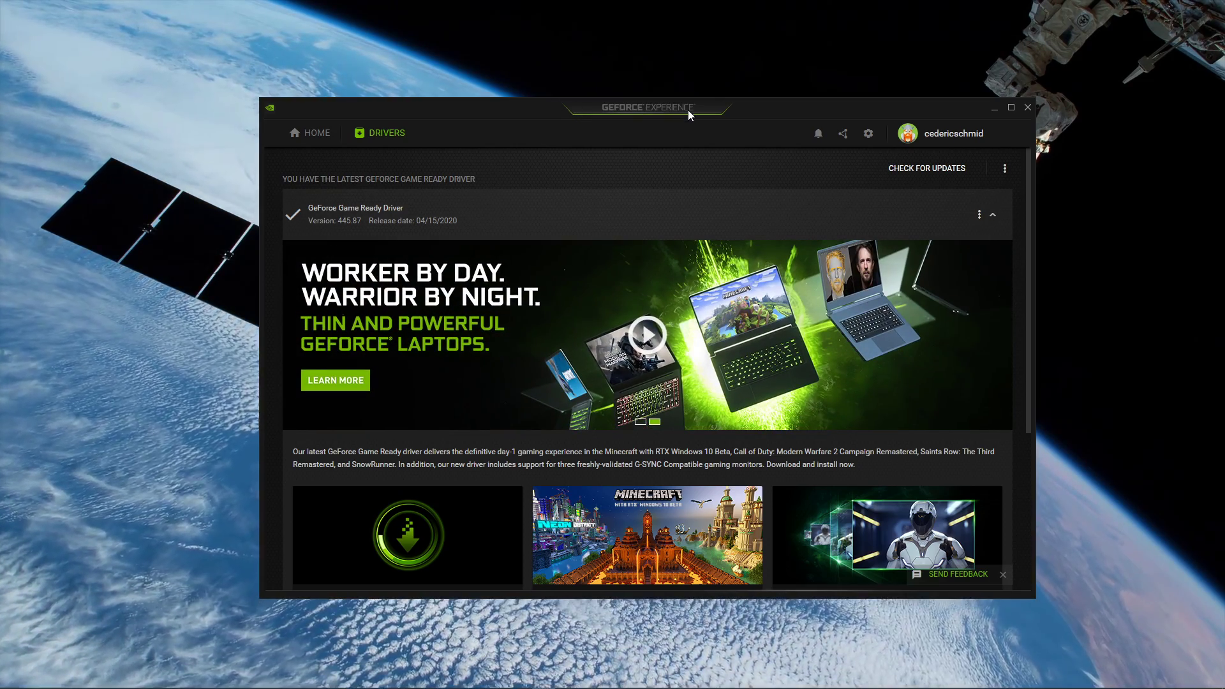
Collapse the Game Ready Driver 445.87 release notes and check its extra options without reinstalling
left_click(991, 216)
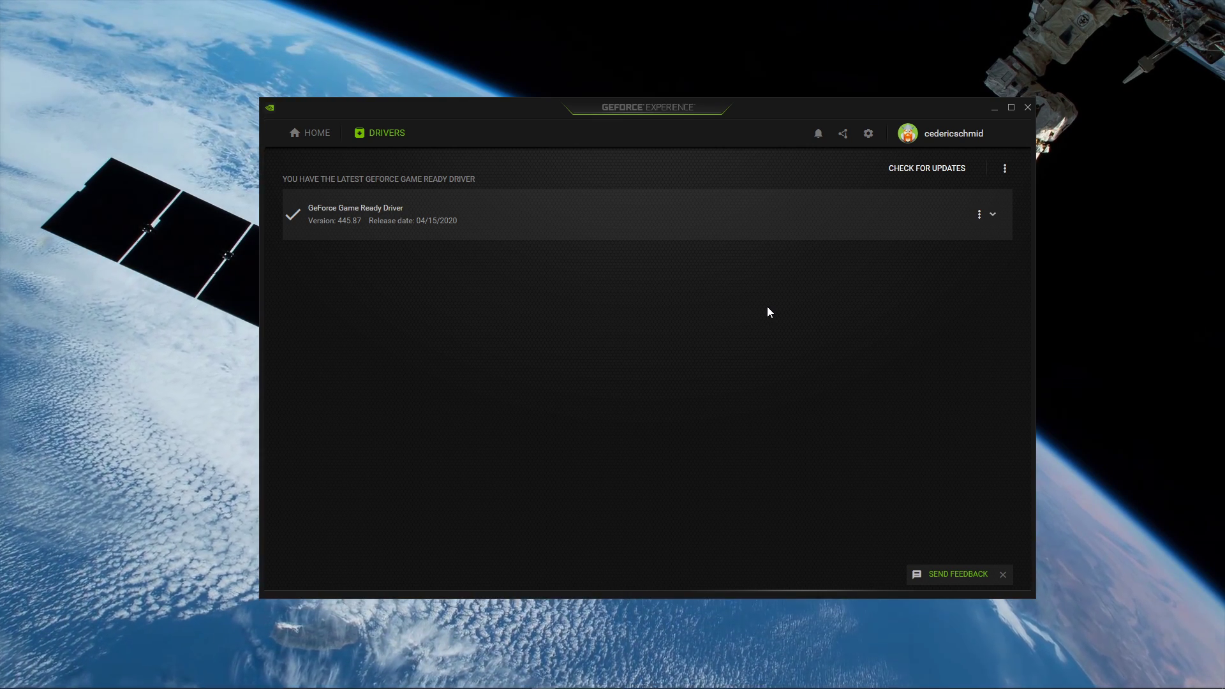
left_click(978, 213)
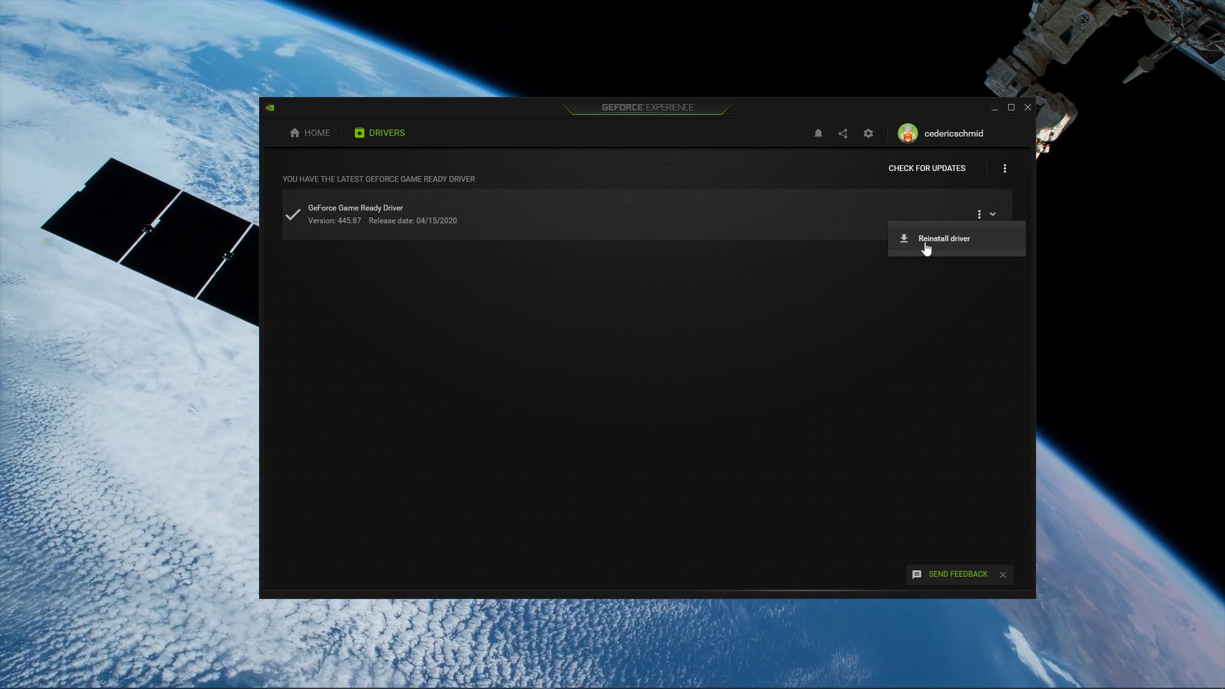